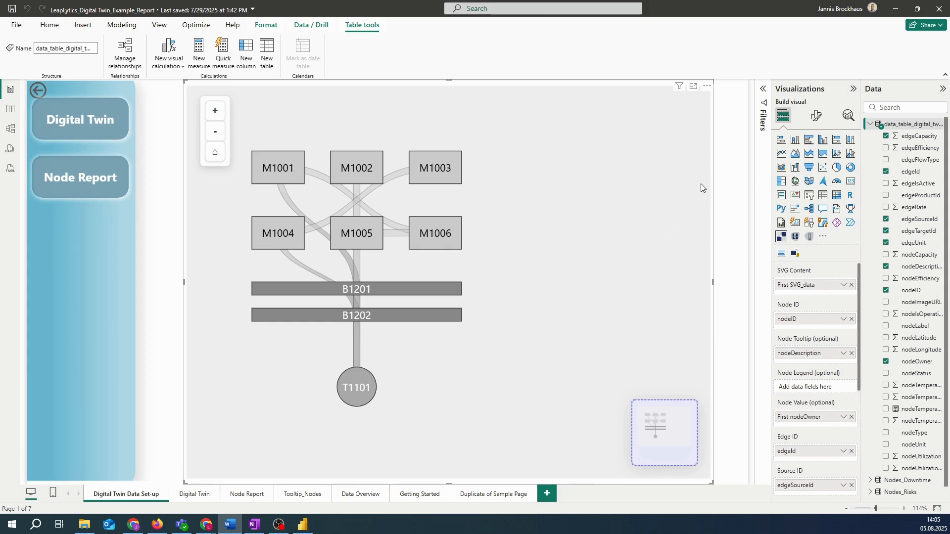
Add a calculated column NodeColorCategory to data_table_digital_twin__3, using SWITCH to return "Critical Temperature" for Critical nodeTemperatureStatusText, otherwise Machine, Tank or Conveyor by nodeType.
right_click(890, 127)
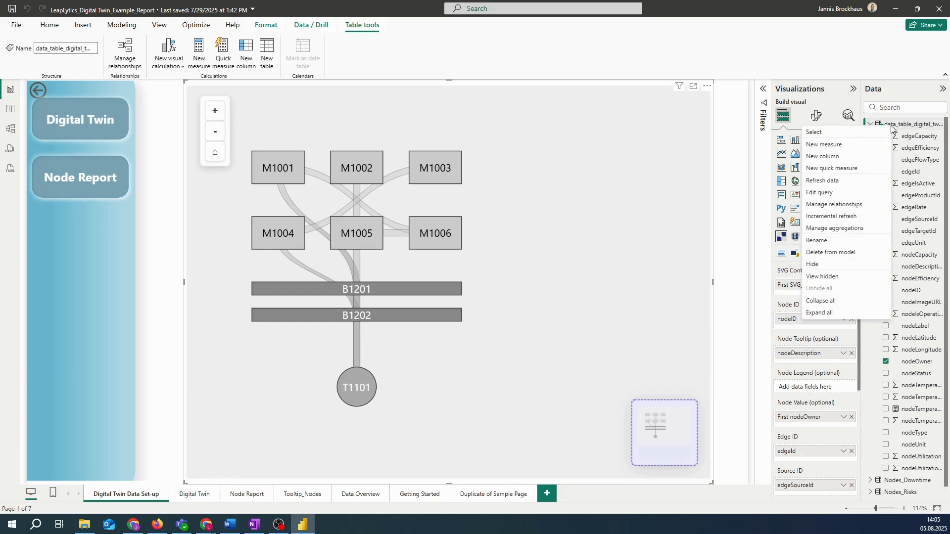
left_click(868, 160)
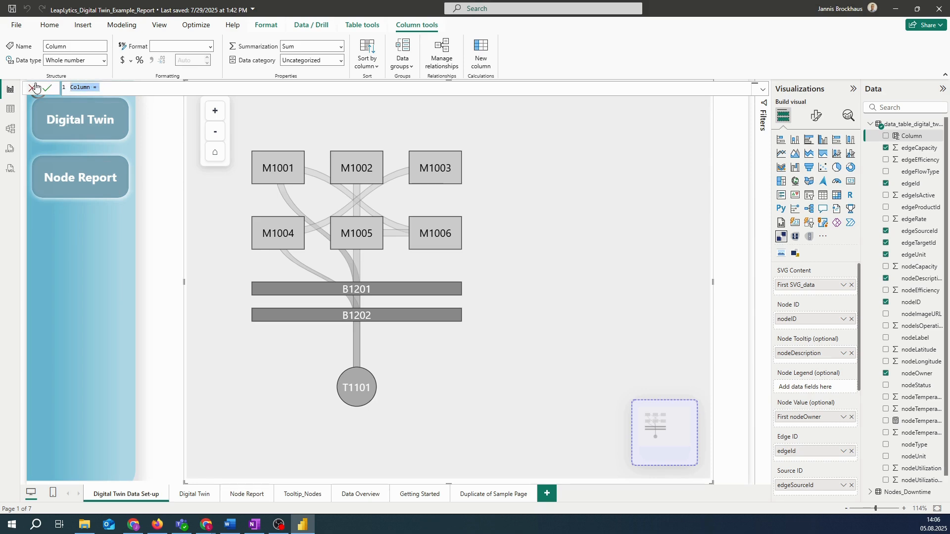
type("NodeColorCategory = SWITCH(     TRUE(),     'data_table_digital_twin__3'[nodeTemperatureStatusText] = \"Critical\", \"Critical Temperature\",     'data_table_digital_twin__3'[nodeType] = \"Machine\", \"Machine\",     'data_table_digital_twin__3'[nodeType] = \"Tank\", \"Tank\",     'data_table_digital_twin__3'[nodeType] = \"Conveyor\", \"Conveyor\" )")
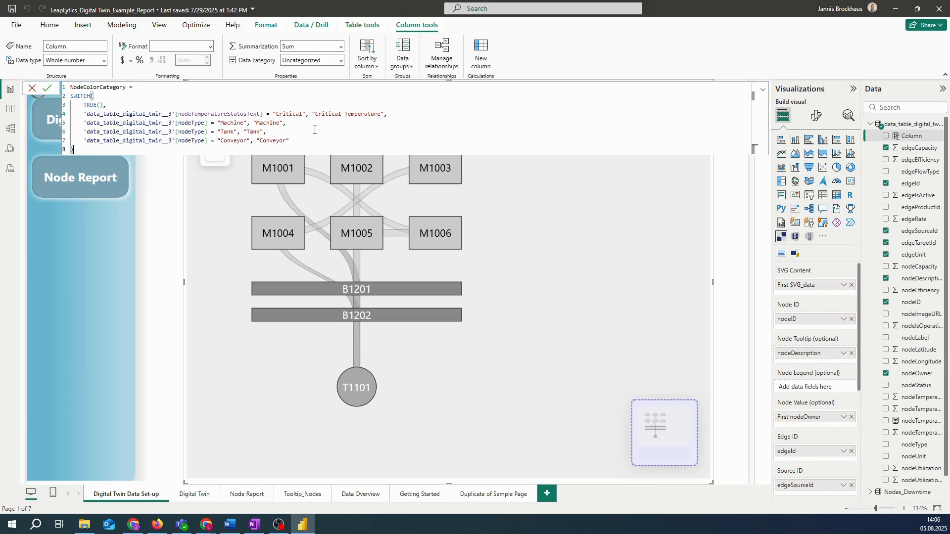
key("Return")
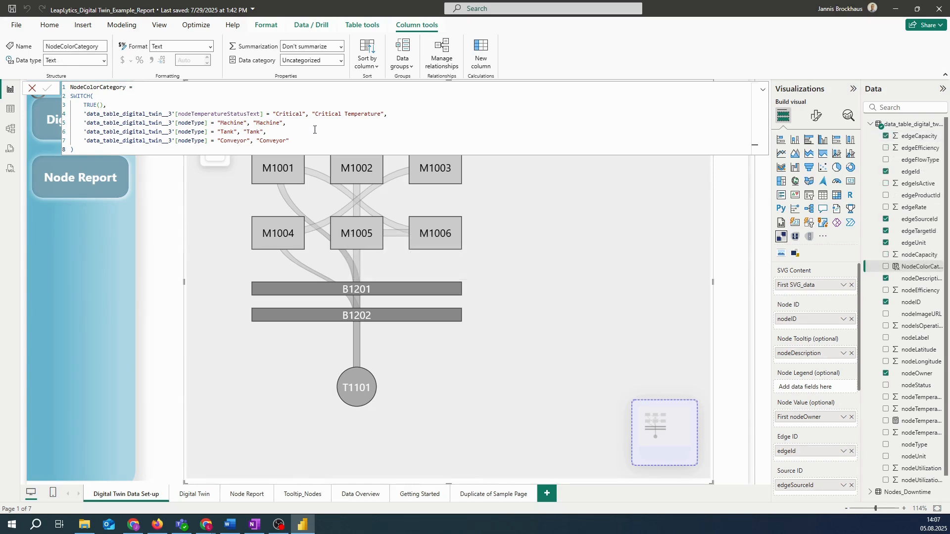
left_click(896, 268)
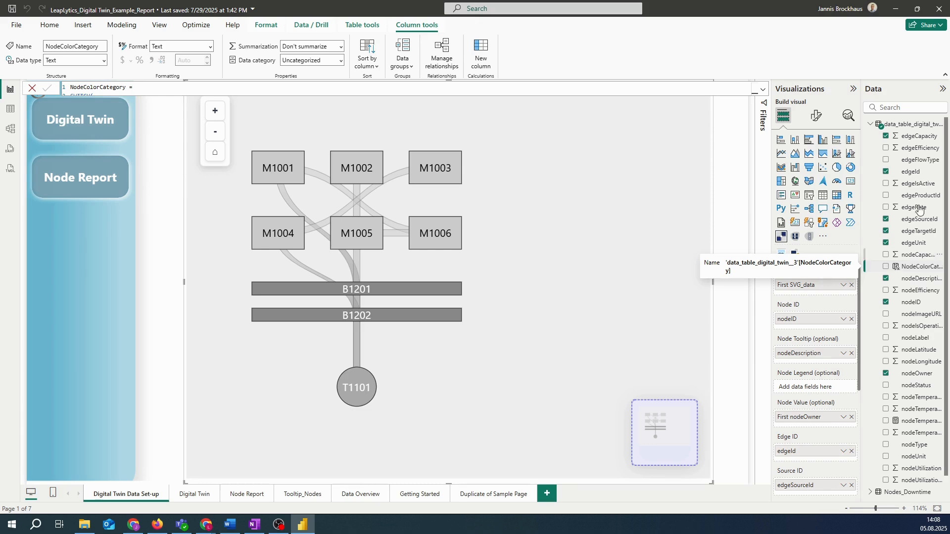
Open the conditional formatting for the visual's overall Node Color and base its rules on NodeColorCategory from data_table_digital_twin__3.
left_click(817, 117)
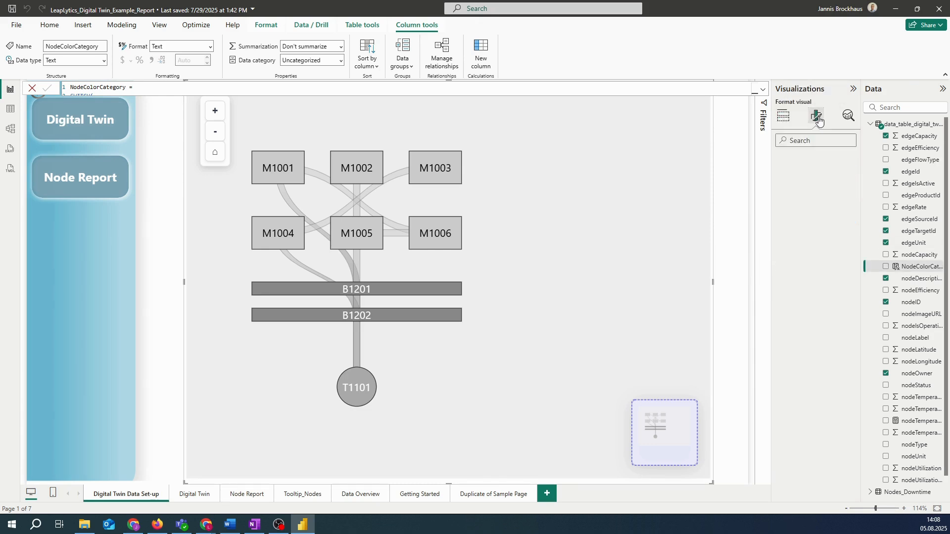
left_click(784, 228)
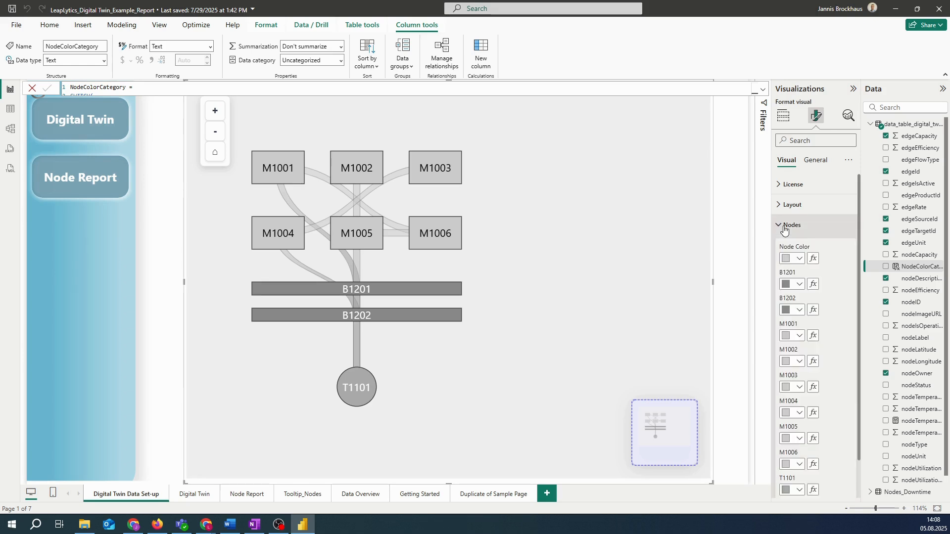
left_click(813, 259)
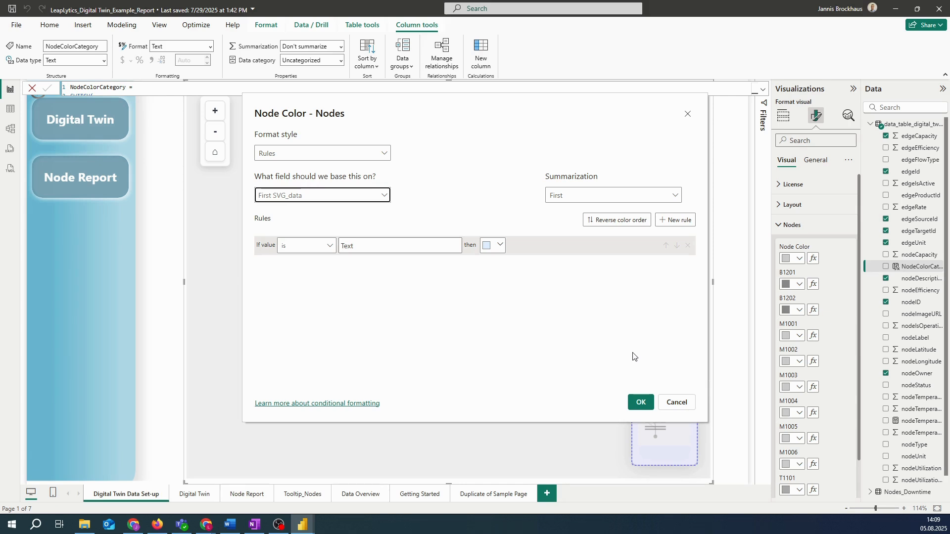
left_click(383, 201)
scroll(322, 282, "down", 2)
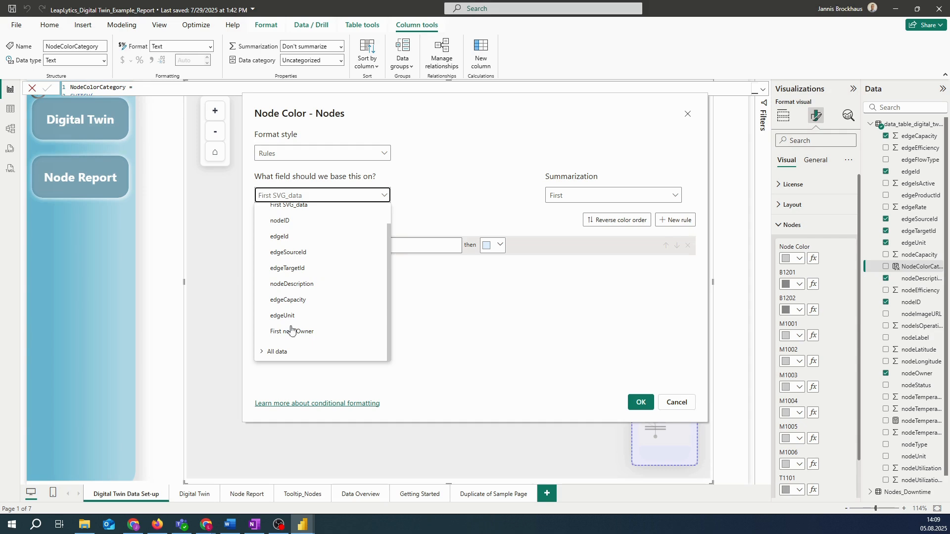
left_click(262, 352)
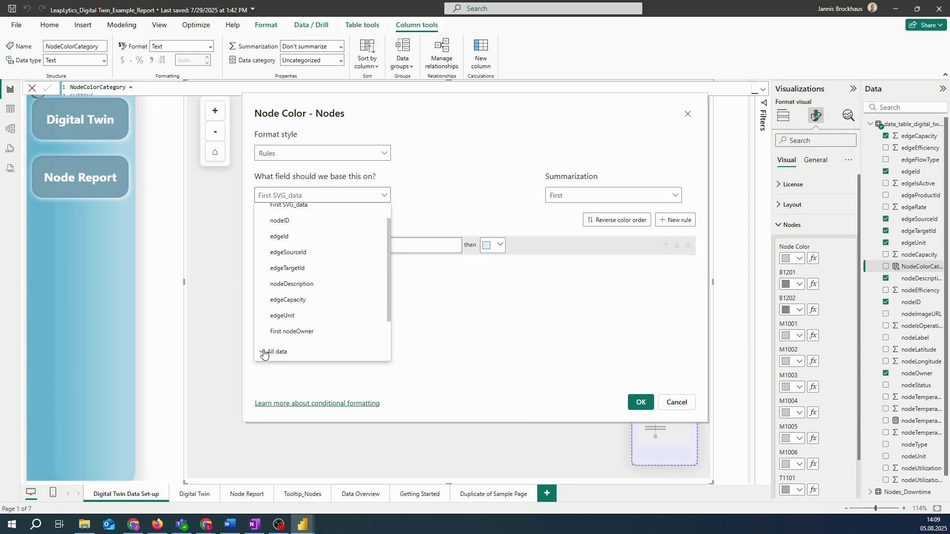
scroll(267, 341, "down", 2)
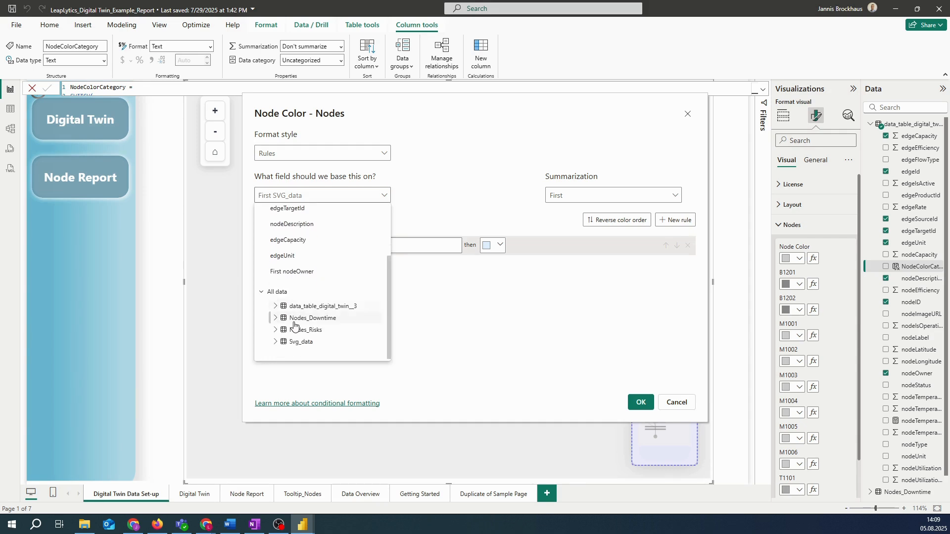
left_click(275, 309)
scroll(312, 321, "down", 3)
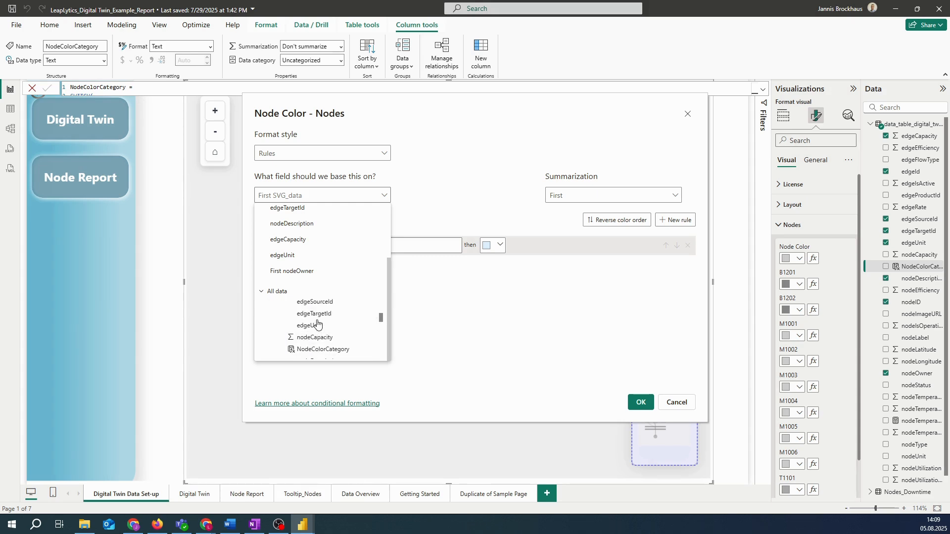
left_click(314, 350)
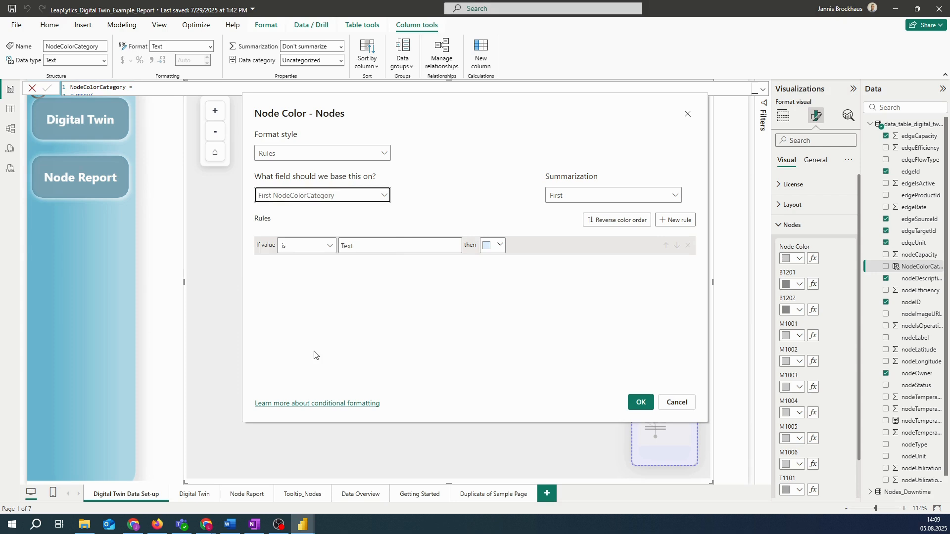
Set the first node color rule to color values that contain "Critical" in red #D64550.
left_click(328, 247)
left_click(315, 267)
left_click(380, 245)
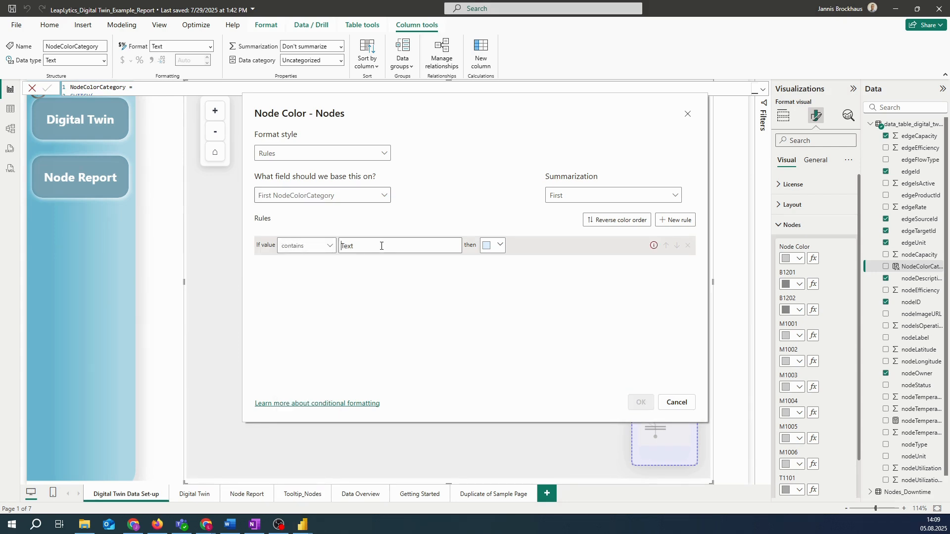
type("Critical")
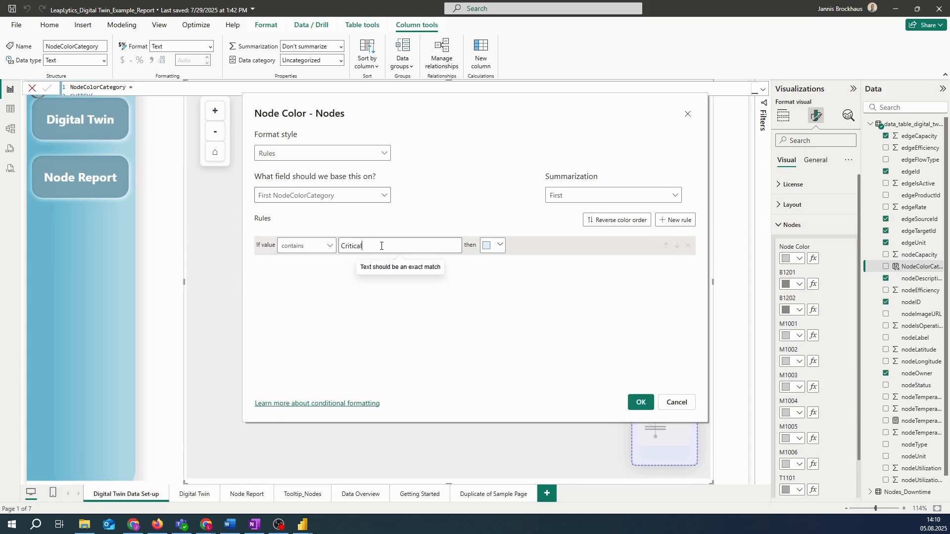
left_click(488, 246)
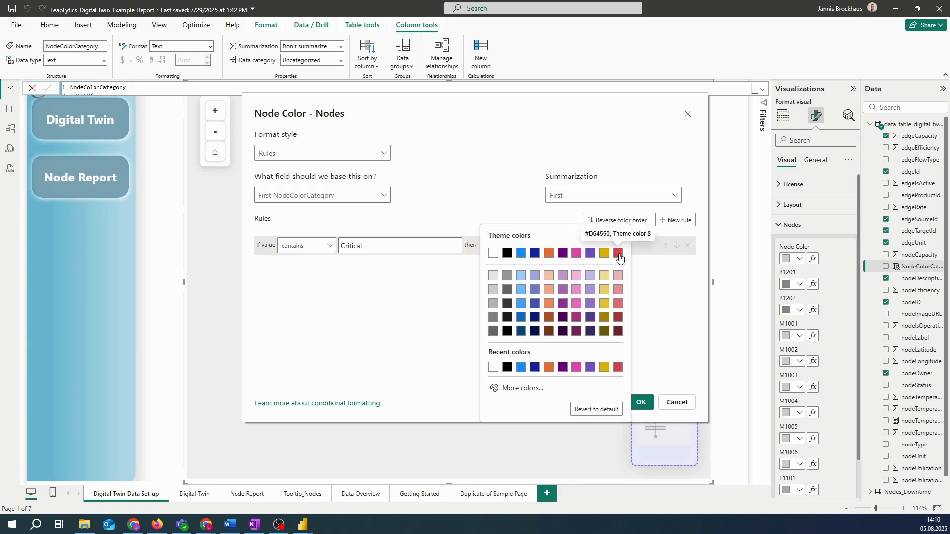
left_click(618, 254)
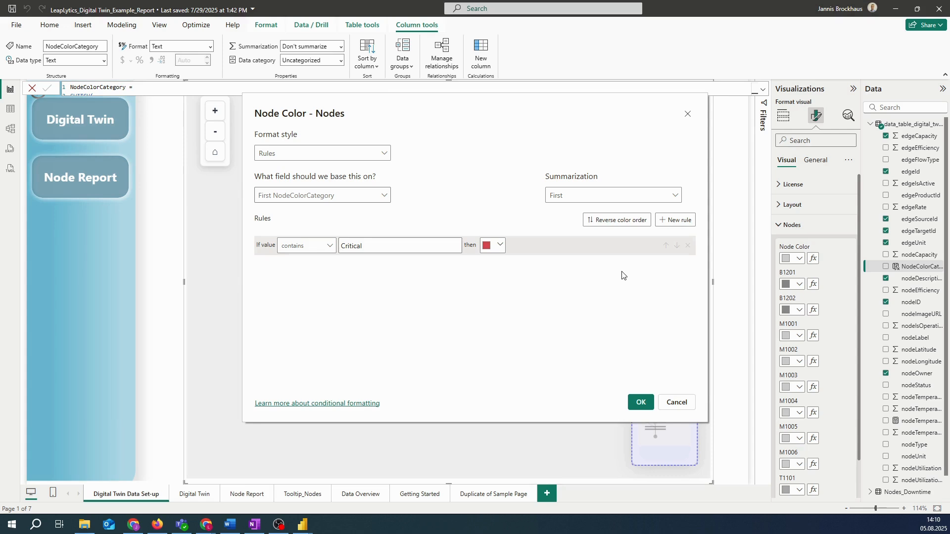
Add a second node color rule that colors values that are "Machine" light blue.
left_click(661, 220)
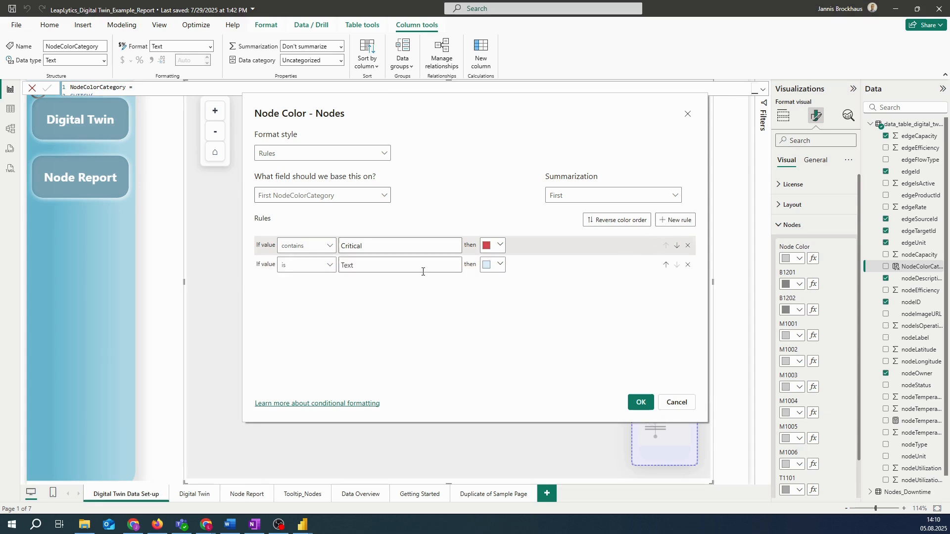
left_click(349, 267)
type("Machine")
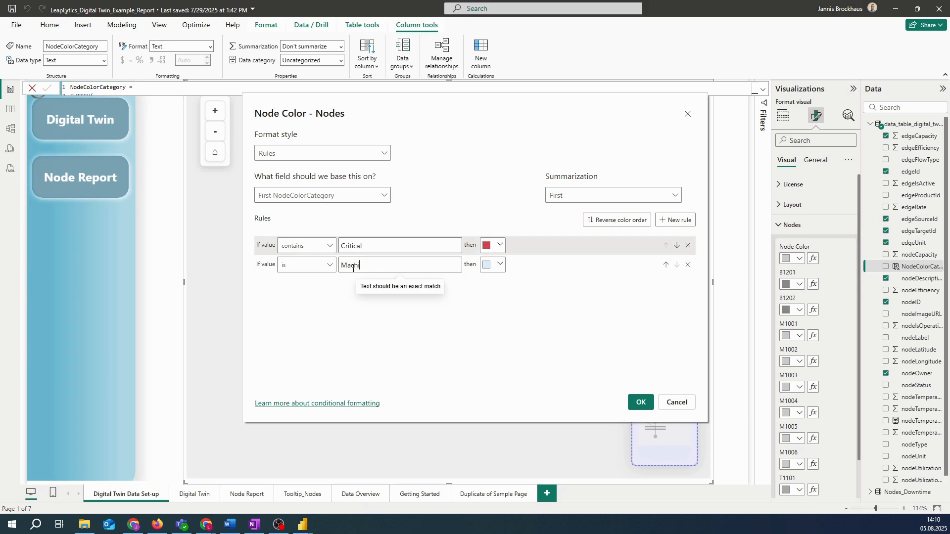
left_click(500, 266)
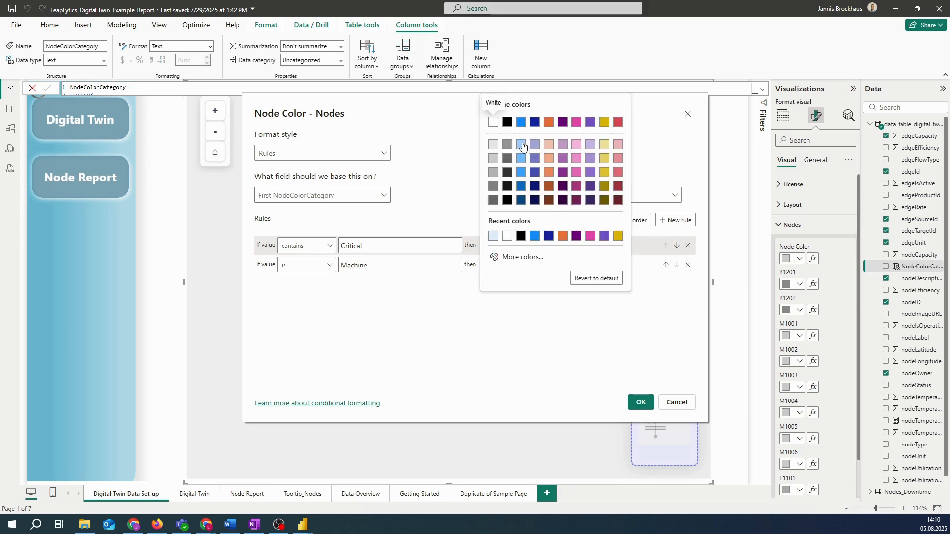
left_click(521, 145)
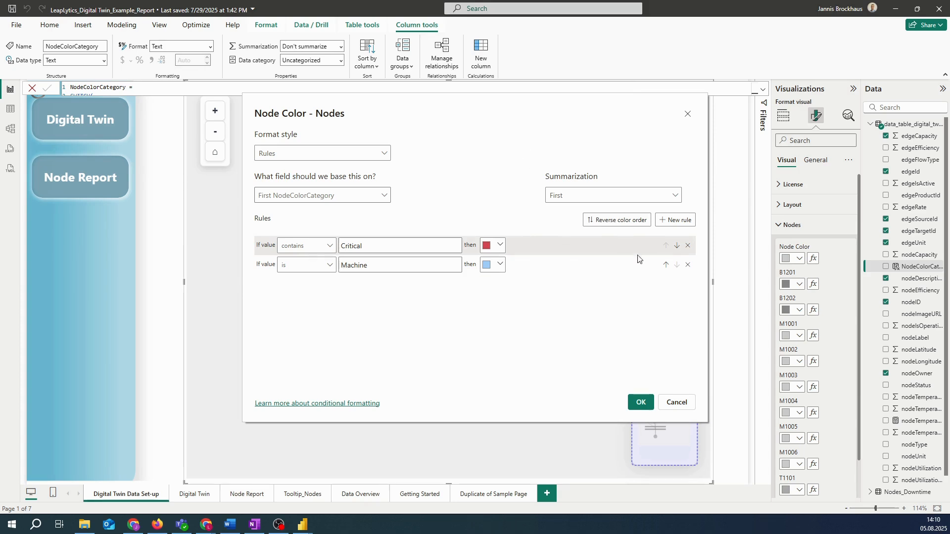
Add exact-match rules coloring "Conveyor" light yellow and "Tank" light purple, and apply the node color rules.
left_click(674, 220)
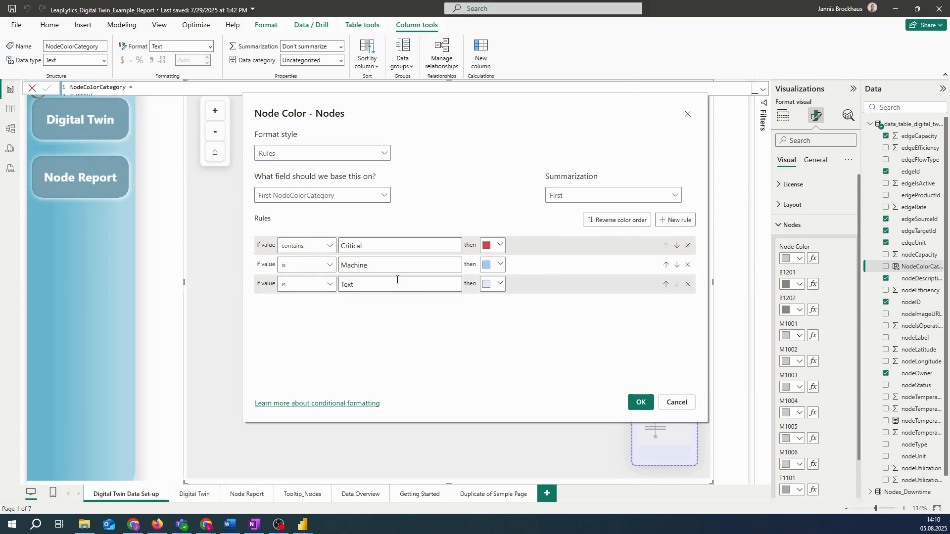
type("Con")
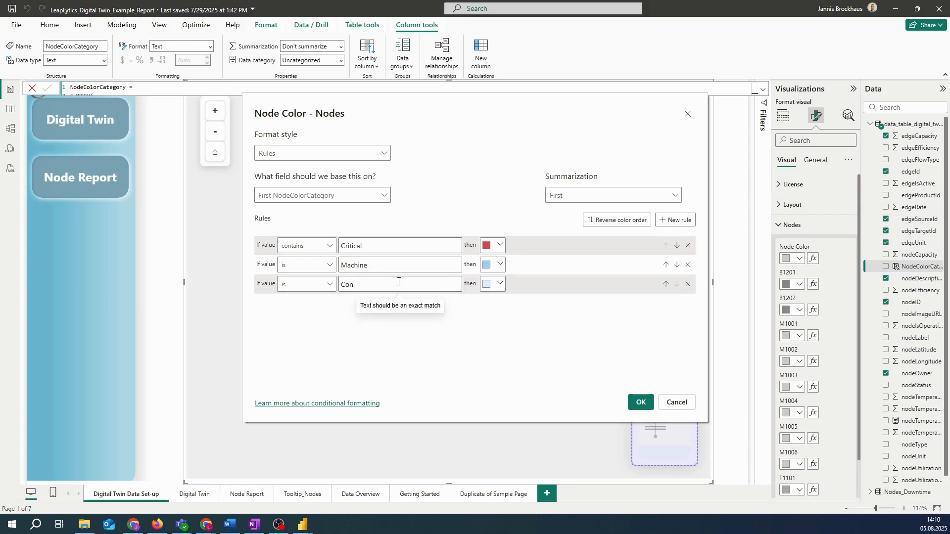
type("veyor")
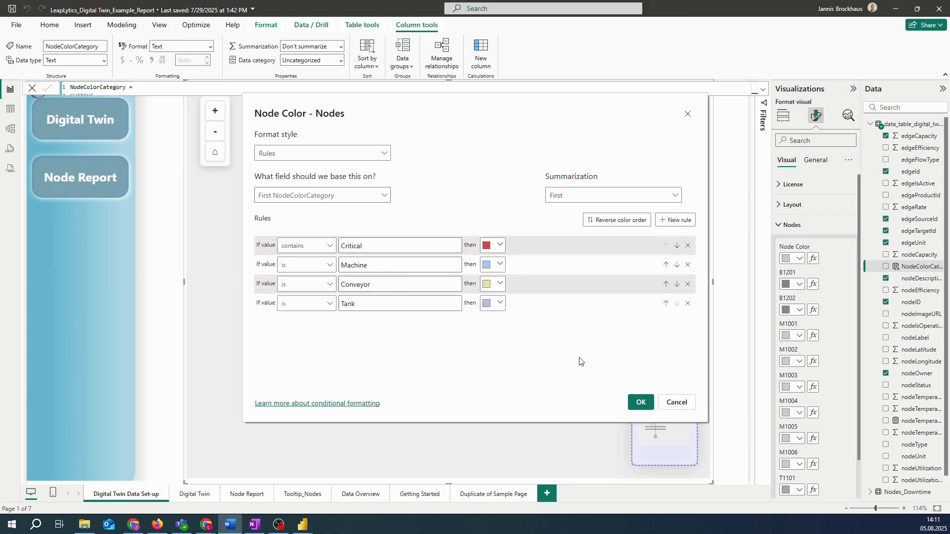
left_click(639, 402)
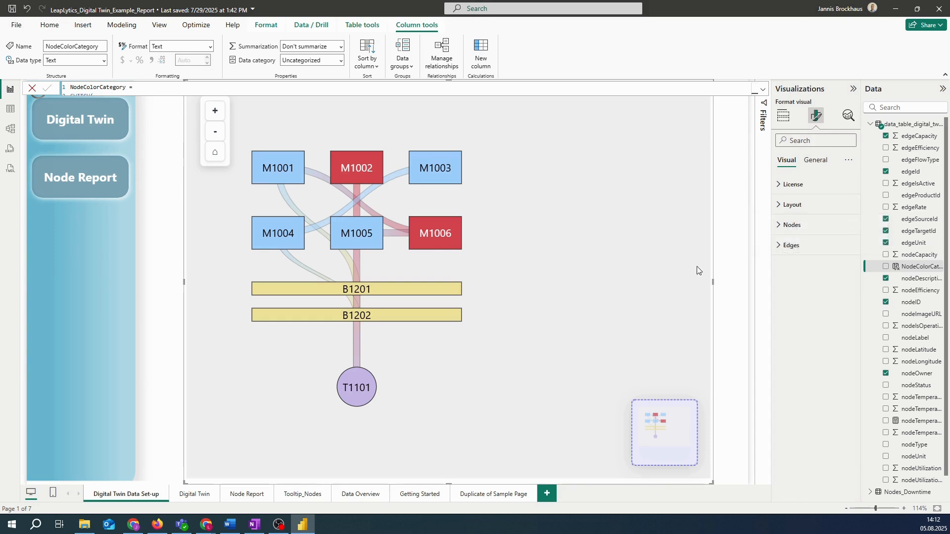
Add the NodeColorCategory column to the visual as its Node Legend field.
left_click(783, 115)
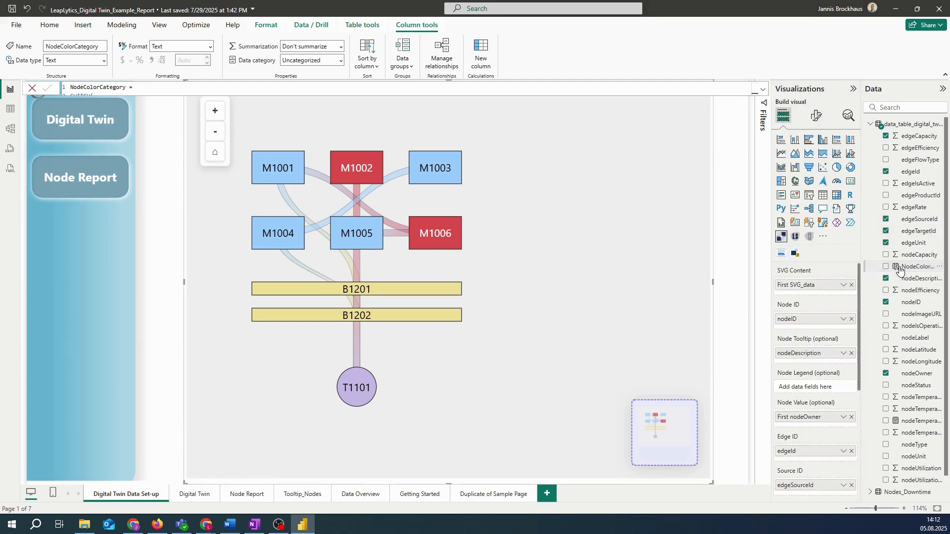
left_click_drag(900, 270, 812, 388)
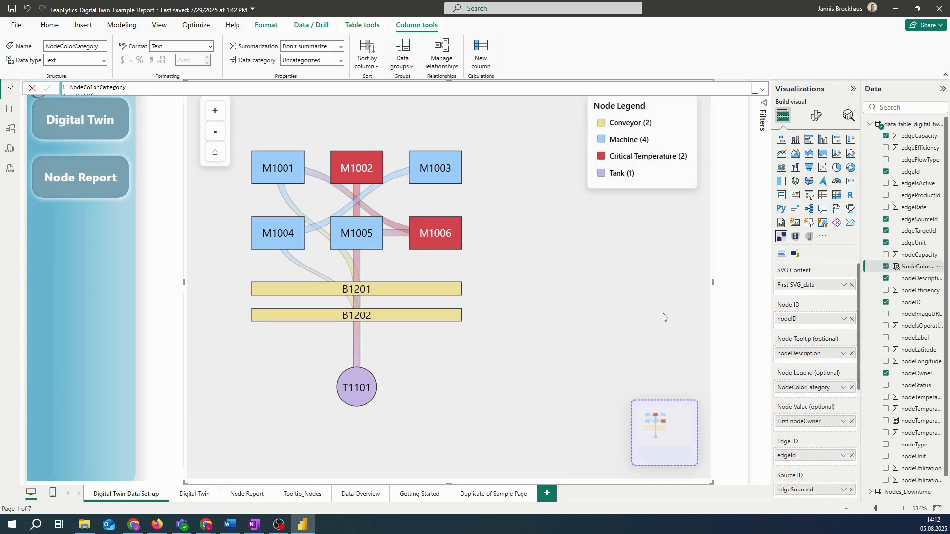